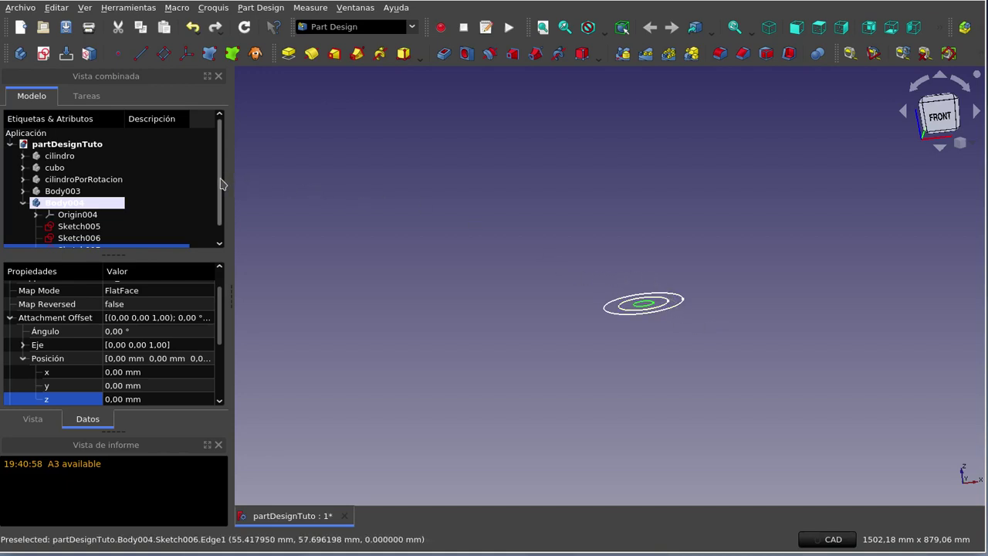
Check which circle each of Sketch005, Sketch006 and Sketch007 is, then select Sketch006.
scroll(224, 184, "down", 1)
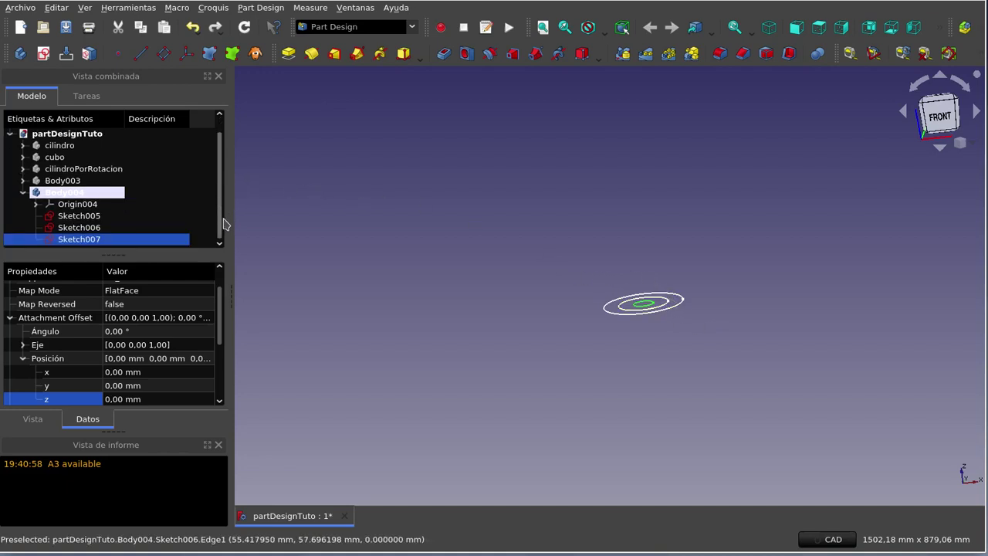
left_click(91, 217)
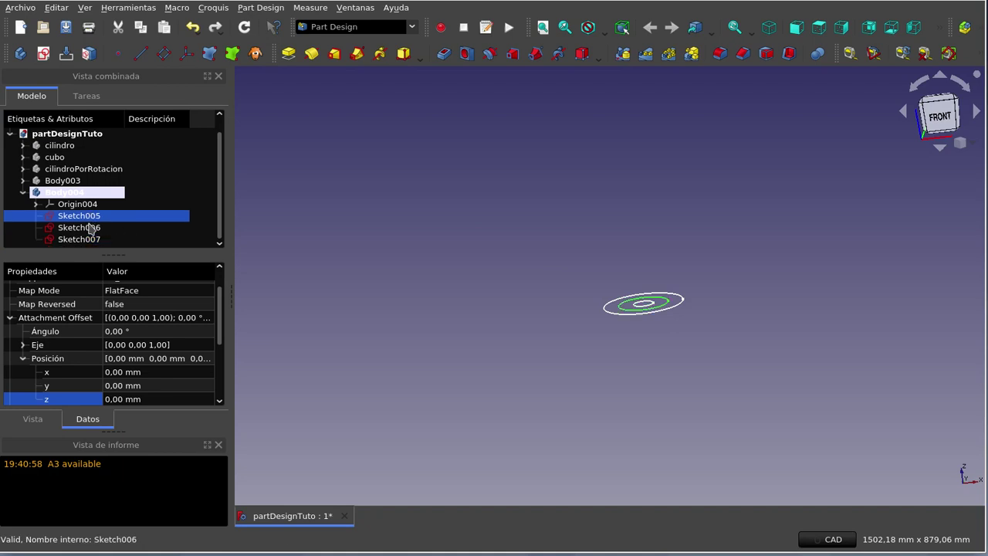
left_click(90, 229)
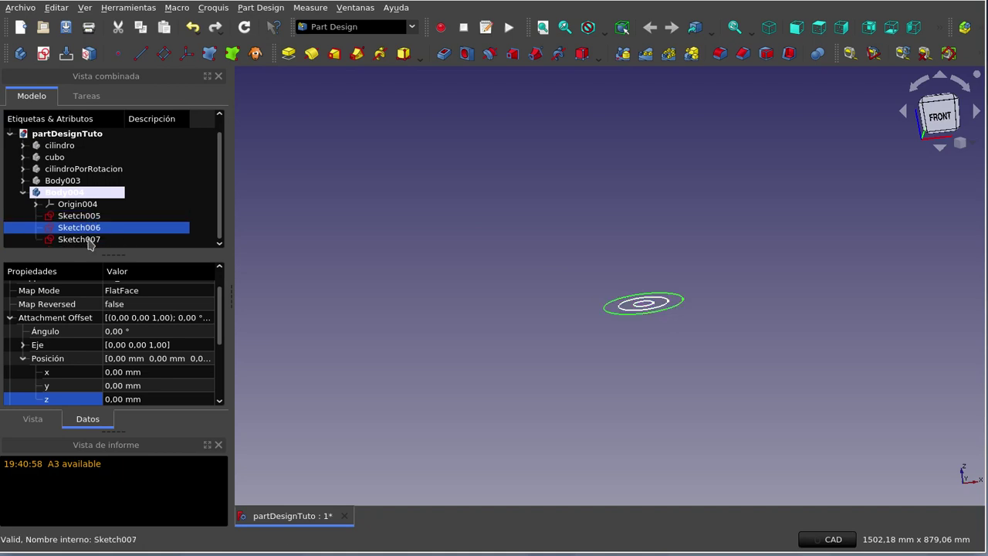
left_click(90, 241)
left_click(92, 229)
Set Sketch006's Attachment Offset z position to 100 mm.
scroll(69, 343, "down", 2)
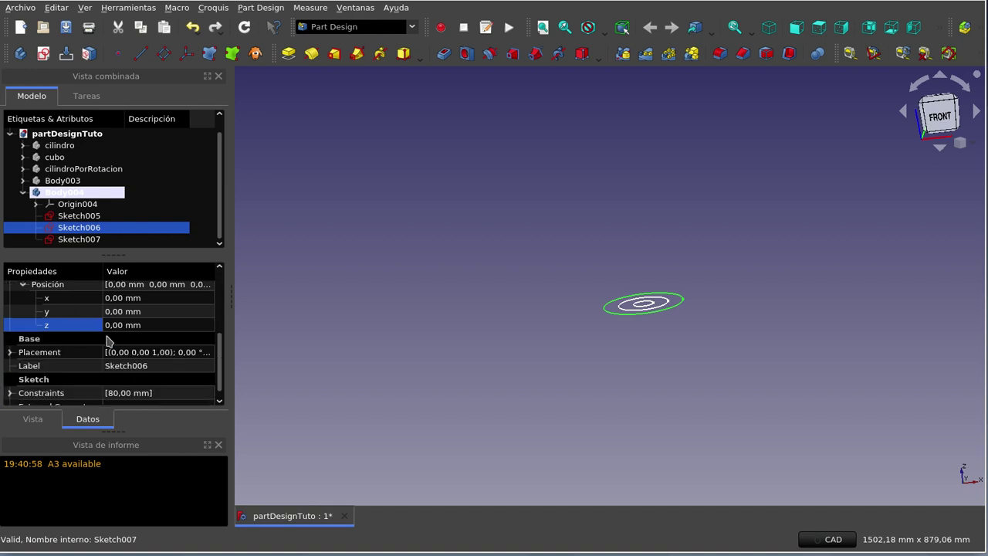
left_click(134, 326)
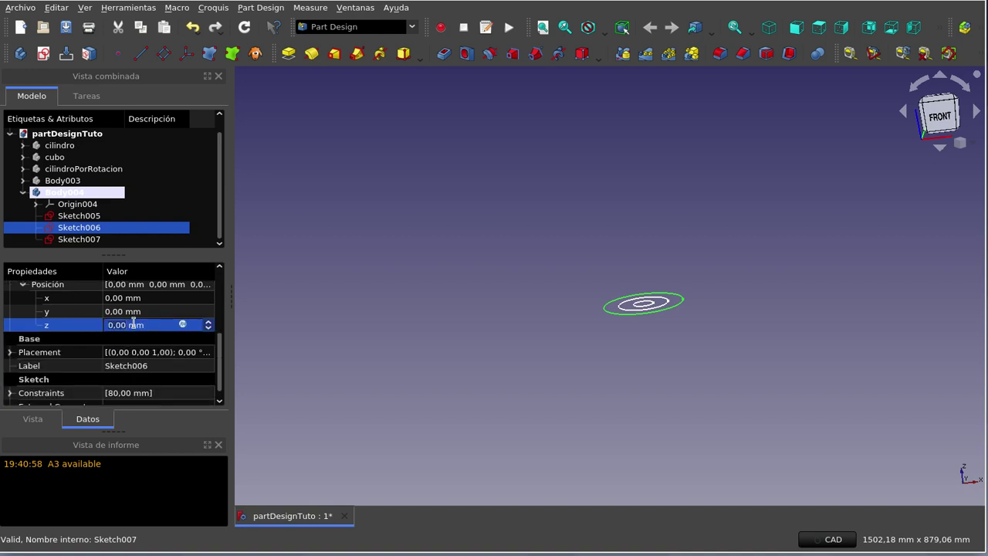
scroll(133, 325, "up", 10)
scroll(134, 324, "up", 11)
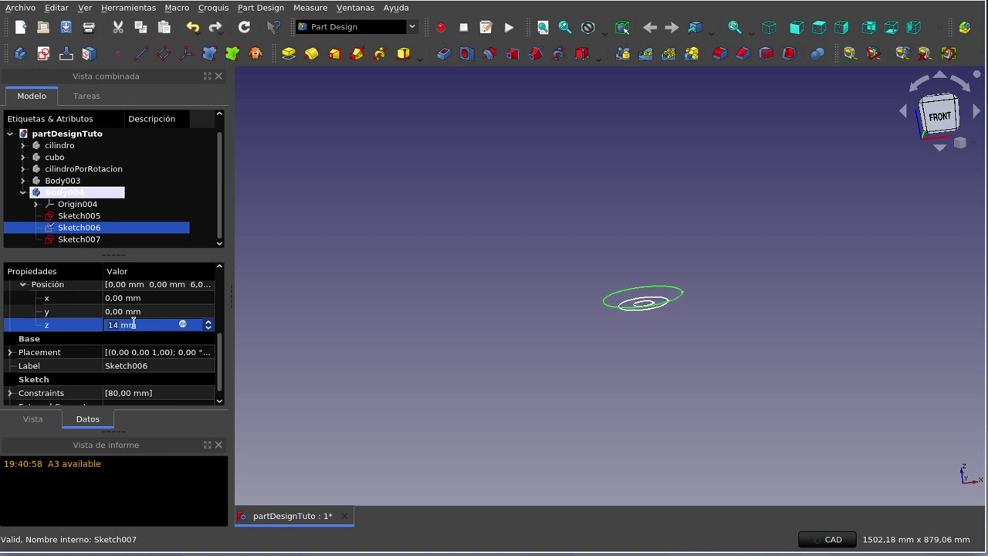
scroll(133, 324, "up", 10)
scroll(133, 324, "up", 11)
scroll(134, 324, "up", 10)
scroll(133, 324, "up", 11)
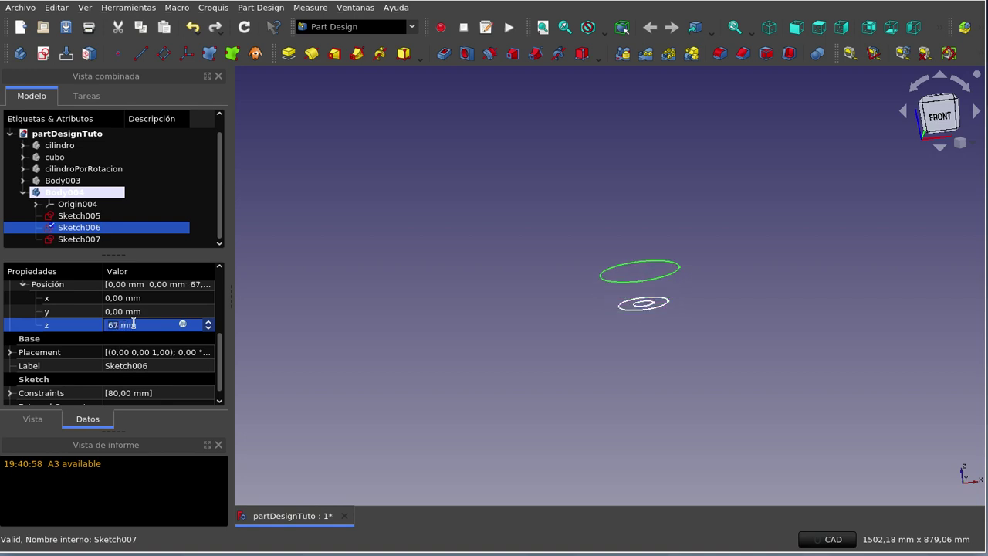
scroll(133, 324, "up", 10)
scroll(134, 325, "up", 4)
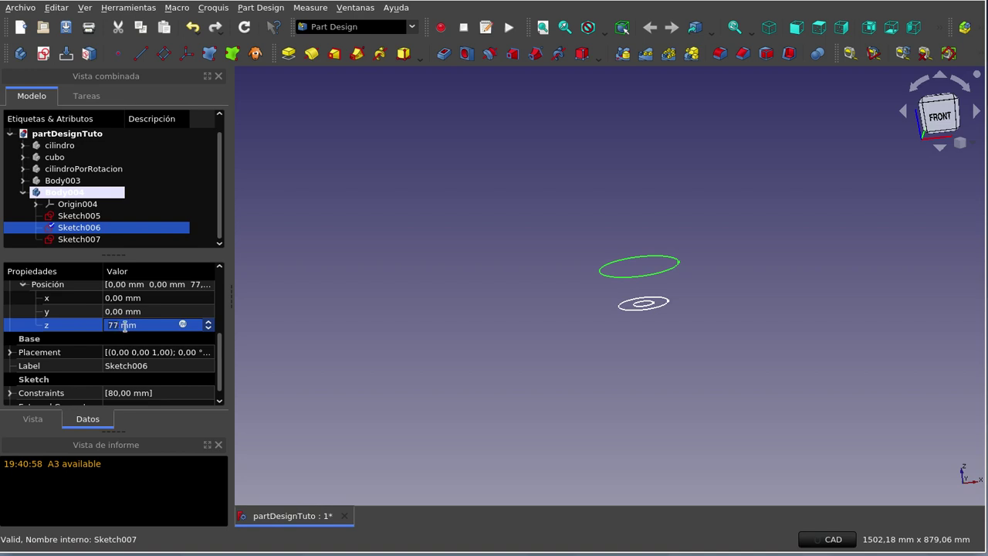
key("BackSpace")
key("BackSpace")
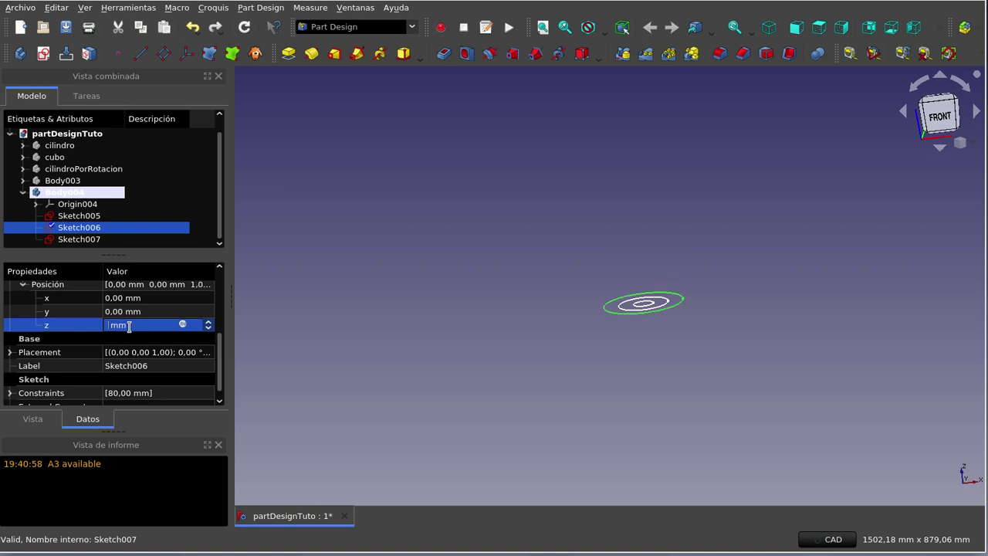
type("1 00")
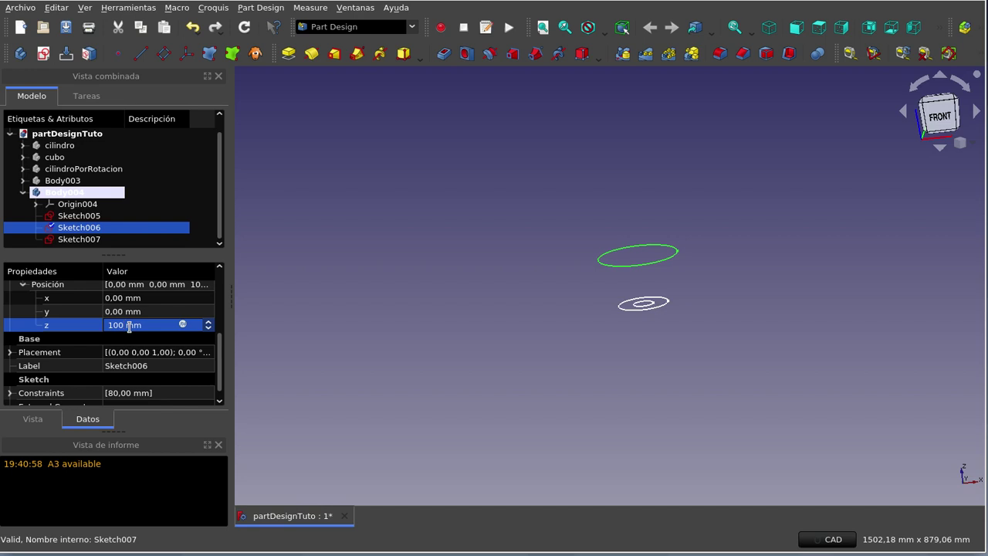
left_click(94, 240)
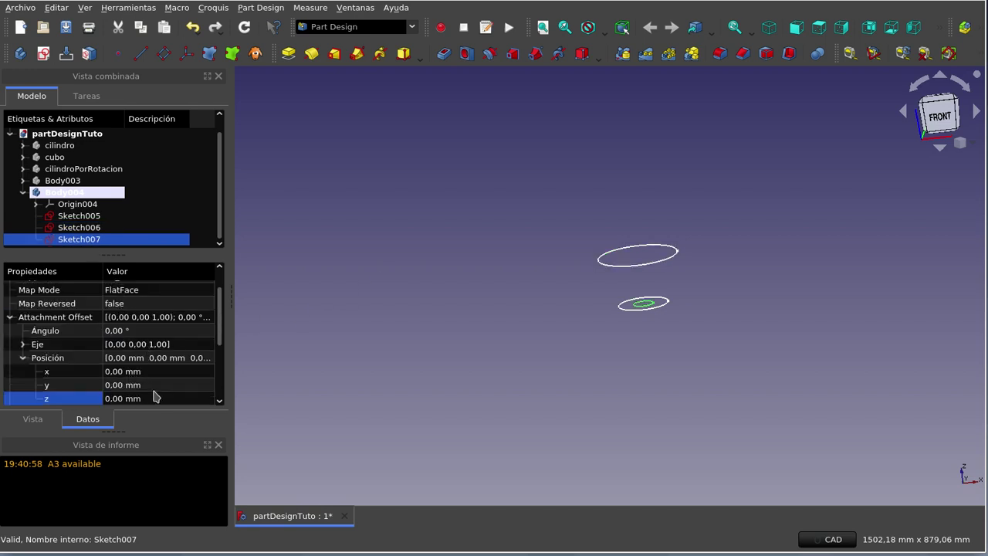
Enter 200 mm as Sketch007's Attachment Offset z position and commit it.
left_click(112, 400)
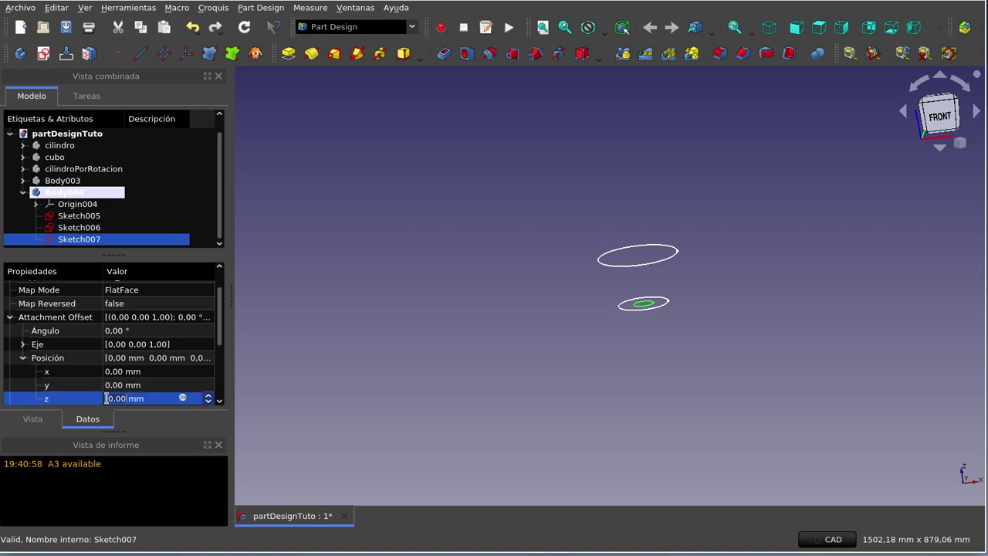
type("2")
type("00")
key("BackSpace")
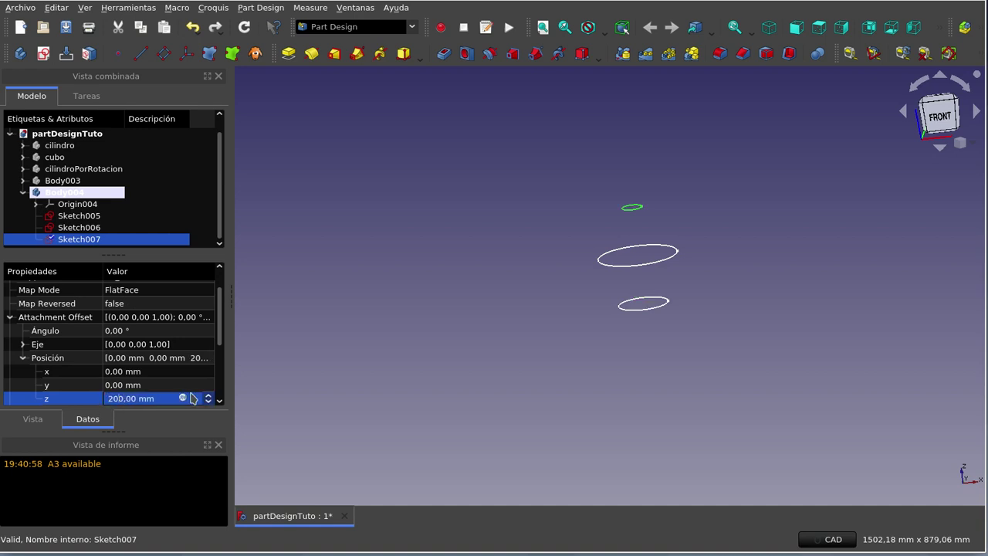
left_click(462, 405)
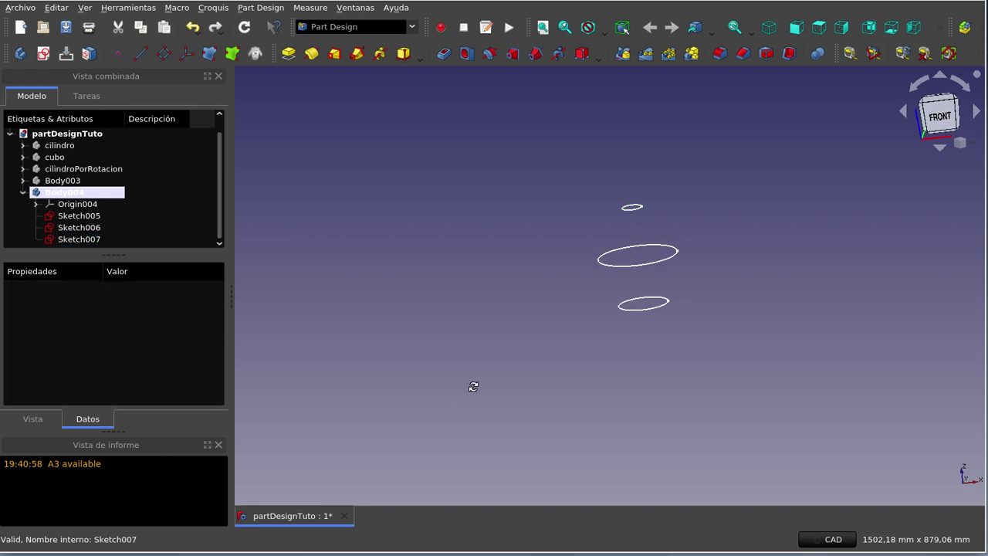
Fit the three stacked circles in view and select the bottom circle, Sketch005.
mouse_move(471, 388)
middle_mouse_down()
mouse_move(517, 346)
mouse_move(529, 371)
mouse_move(495, 377)
mouse_move(494, 342)
mouse_move(517, 353)
mouse_move(520, 370)
mouse_move(501, 381)
middle_mouse_up()
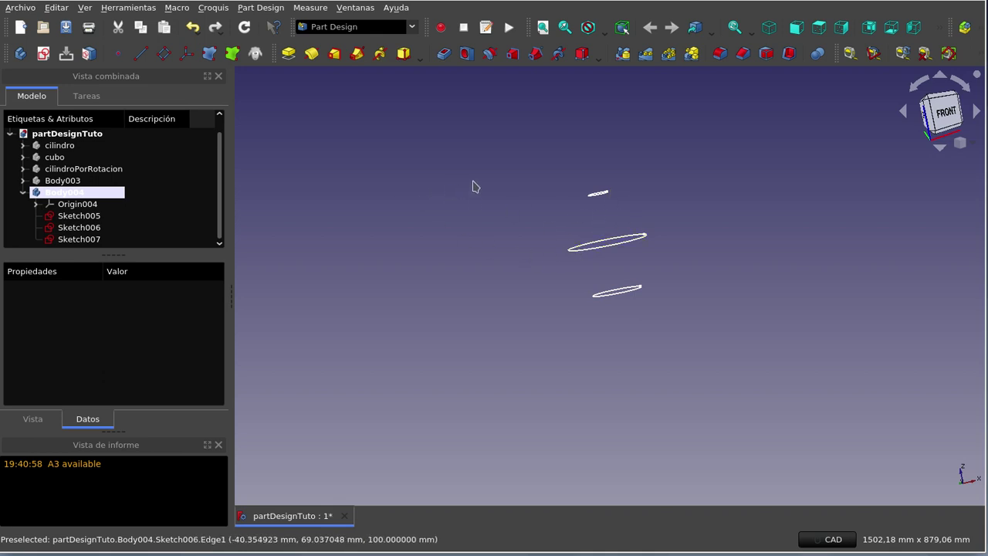
middle_click_drag(529, 137, 551, 159)
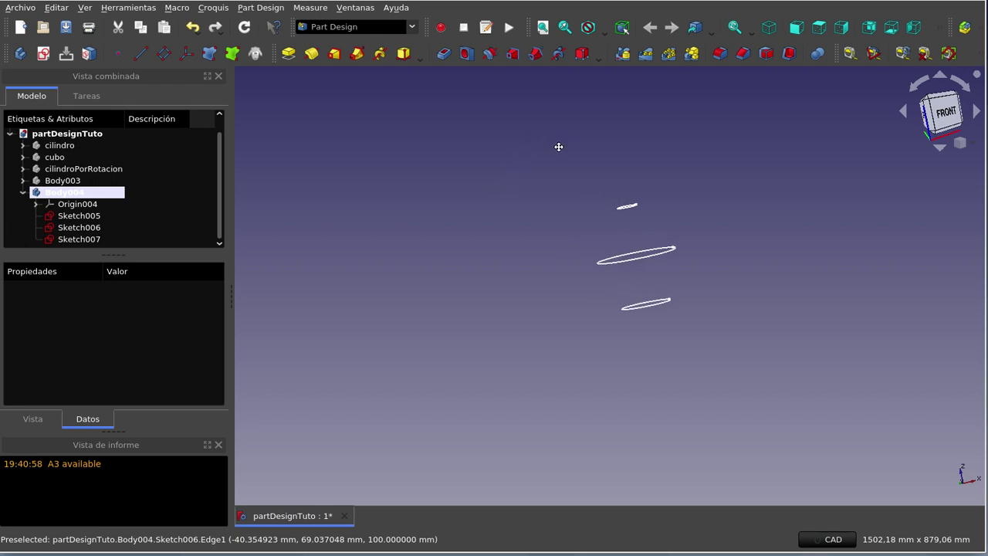
left_click(543, 28)
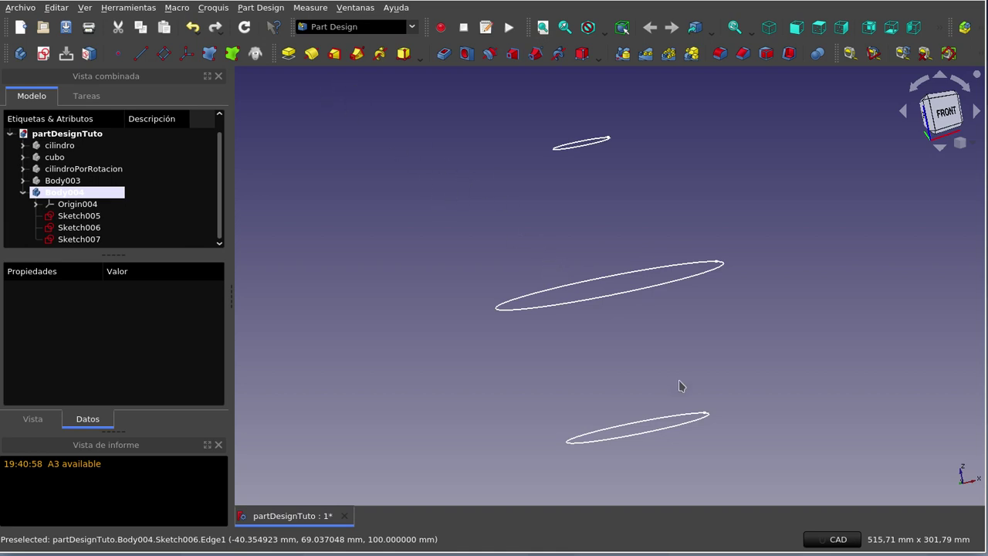
left_click(686, 429)
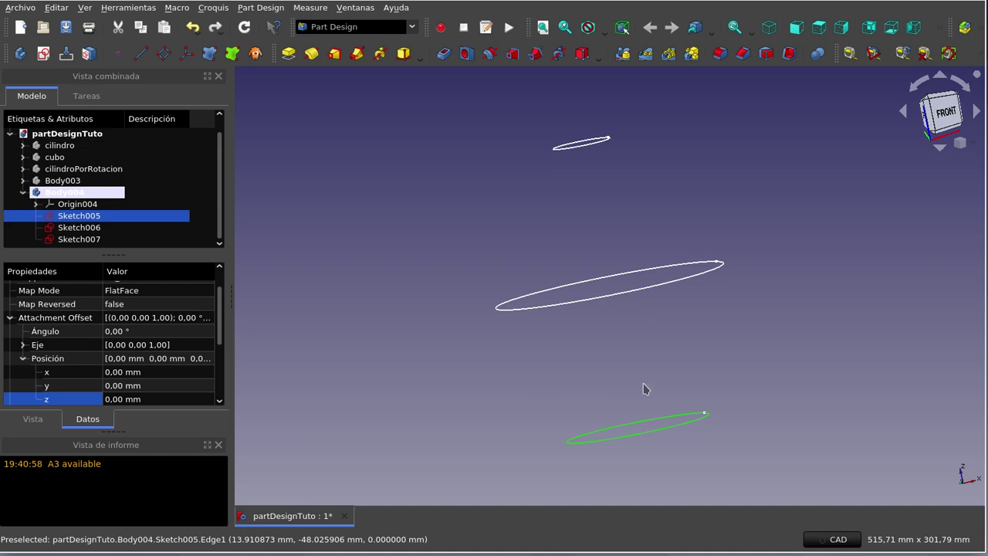
Start an Additive Loft from Sketch005 with sections Sketch006 and Sketch007, orbiting to inspect it.
left_click(335, 54)
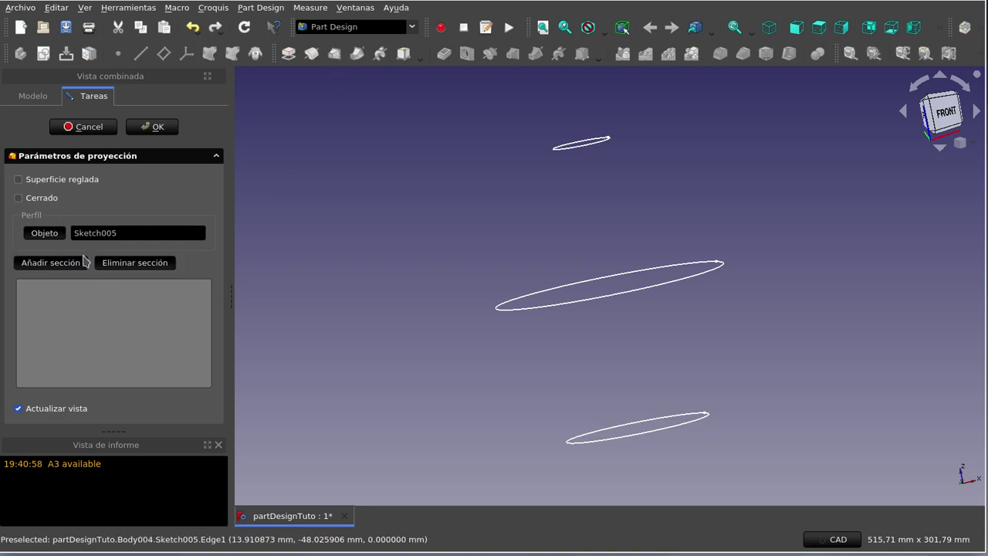
left_click(51, 262)
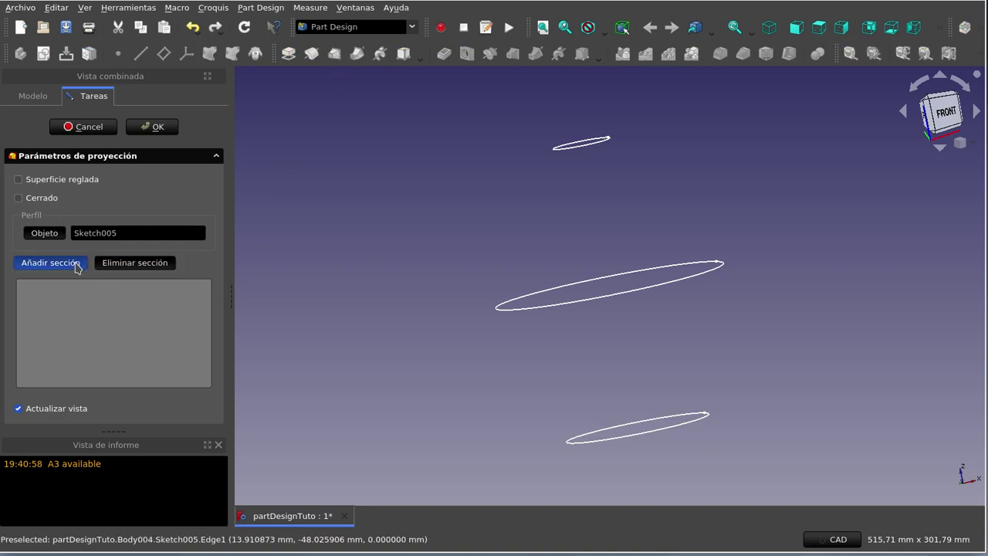
left_click(588, 303)
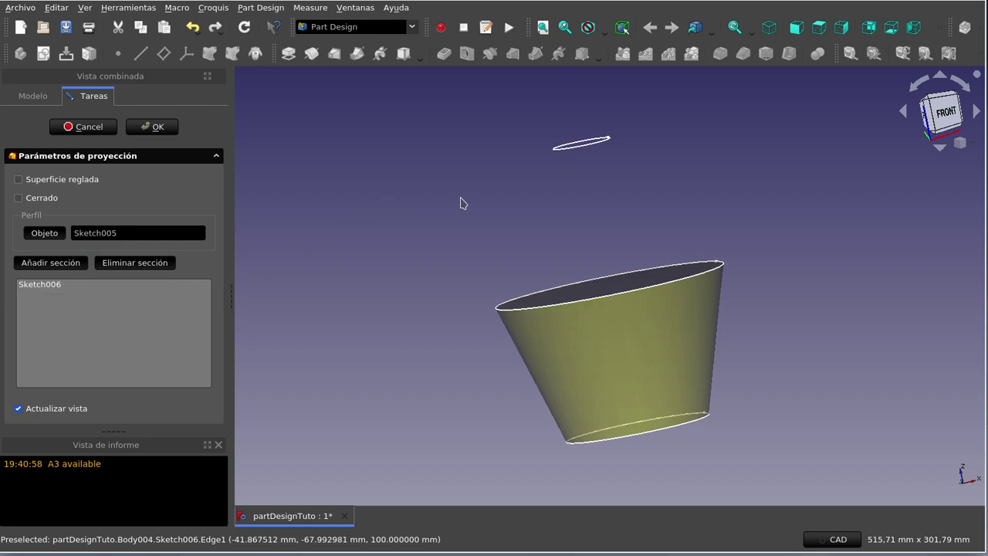
left_click(579, 148)
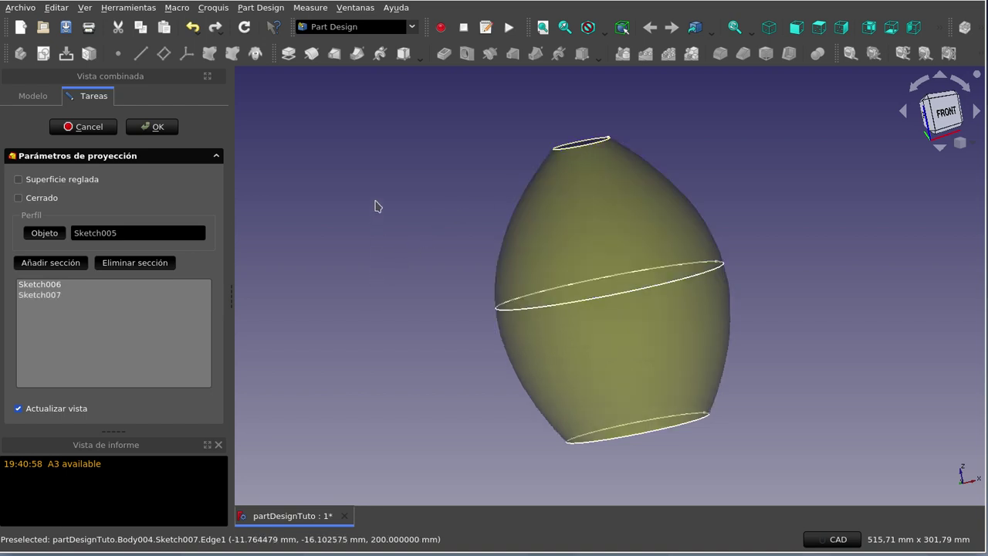
mouse_move(376, 204)
middle_mouse_down()
mouse_move(527, 211)
mouse_move(486, 338)
middle_mouse_up()
mouse_move(406, 353)
middle_mouse_down()
mouse_move(470, 375)
mouse_move(476, 359)
mouse_move(340, 451)
middle_mouse_up()
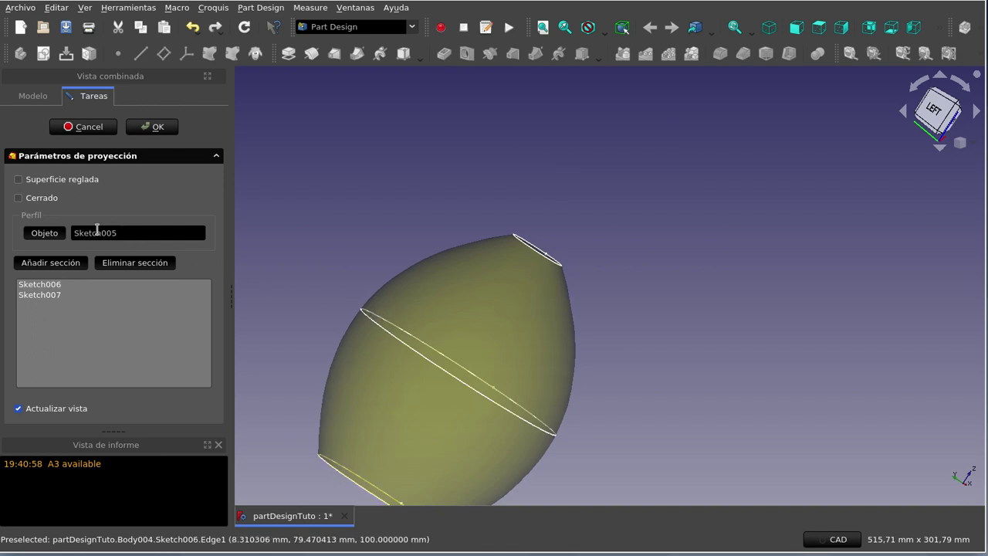
Compare ruled and smooth sides, leave Superficie reglada unchecked, and confirm AdditiveLoft001.
middle_click_drag(420, 324, 486, 272)
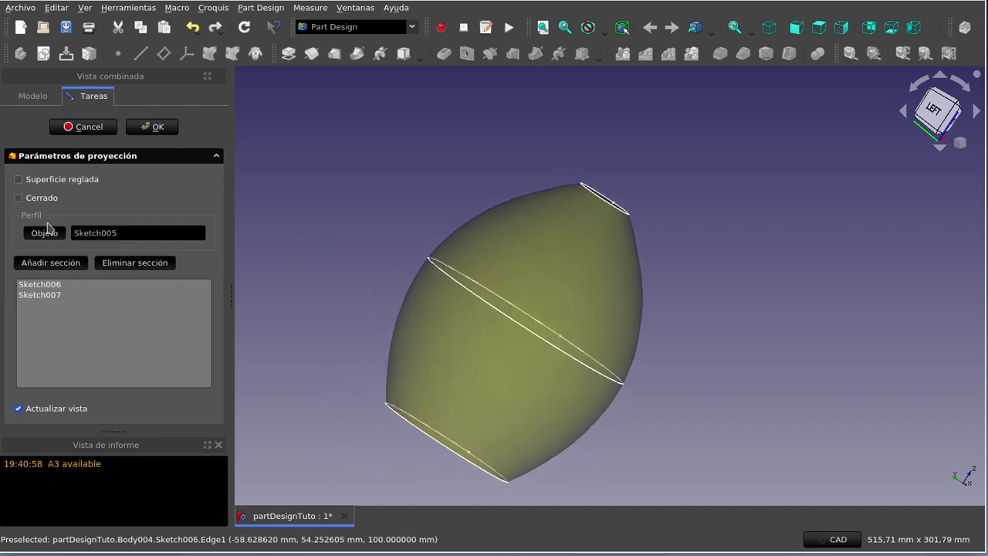
left_click(22, 180)
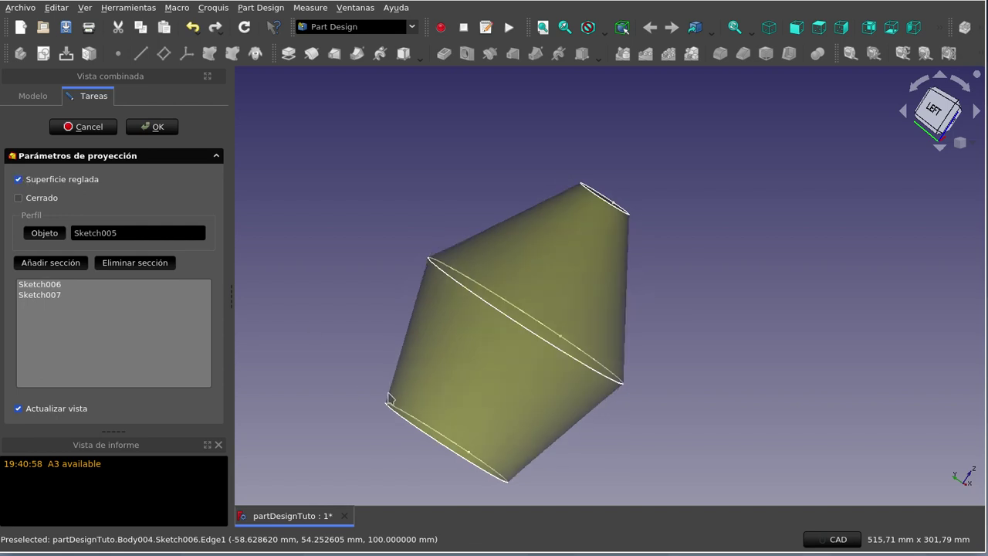
mouse_move(400, 331)
middle_mouse_down()
mouse_move(567, 325)
mouse_move(251, 260)
middle_mouse_up()
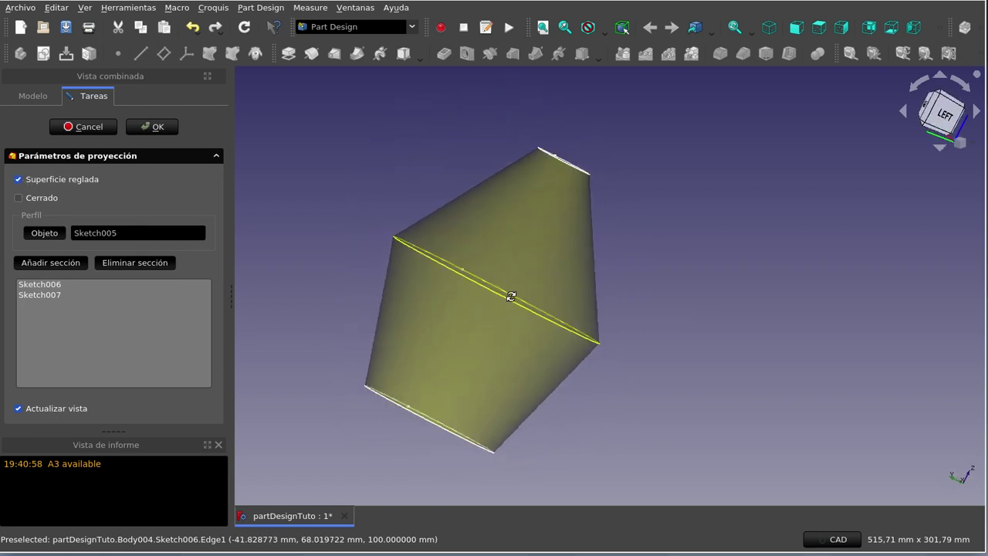
left_click(19, 182)
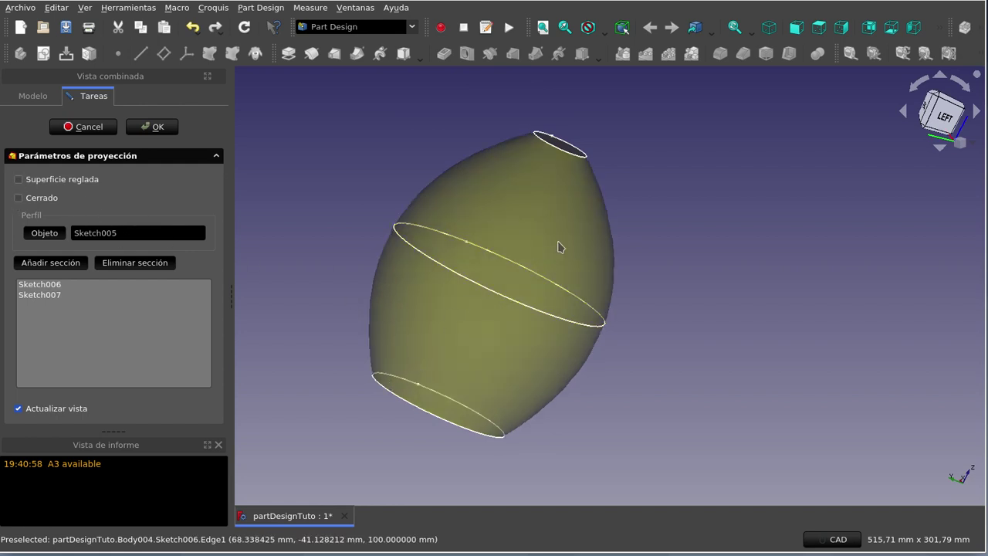
middle_click_drag(574, 191, 511, 180)
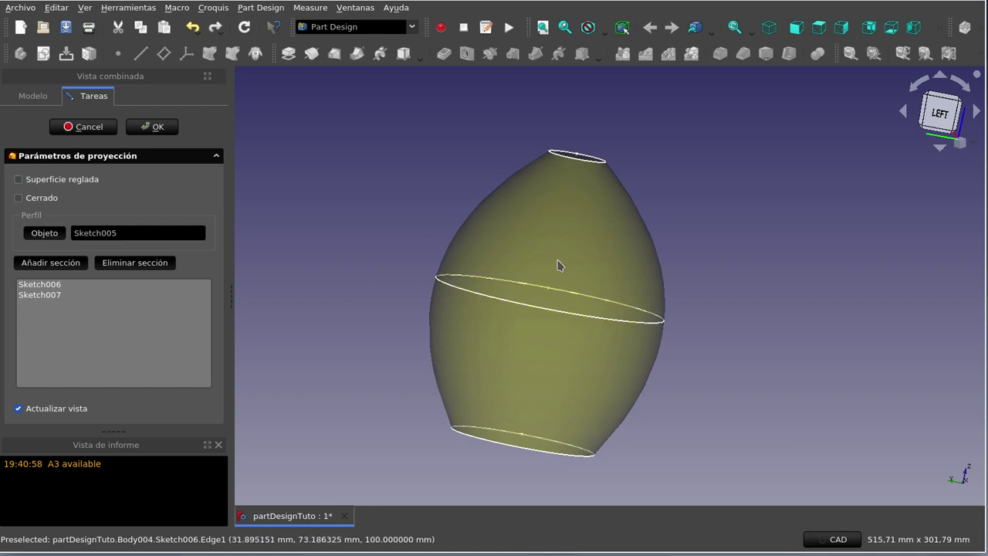
mouse_move(547, 254)
middle_mouse_down()
mouse_move(556, 141)
mouse_move(518, 132)
middle_mouse_up()
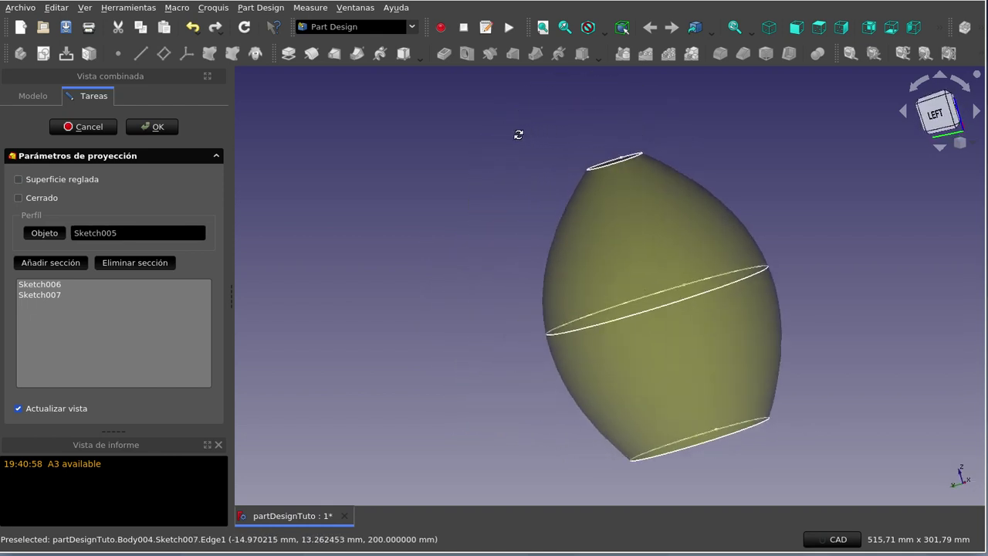
left_click(159, 127)
mouse_move(448, 183)
middle_mouse_down()
mouse_move(480, 222)
mouse_move(637, 294)
mouse_move(625, 311)
mouse_move(521, 293)
mouse_move(655, 316)
middle_mouse_up()
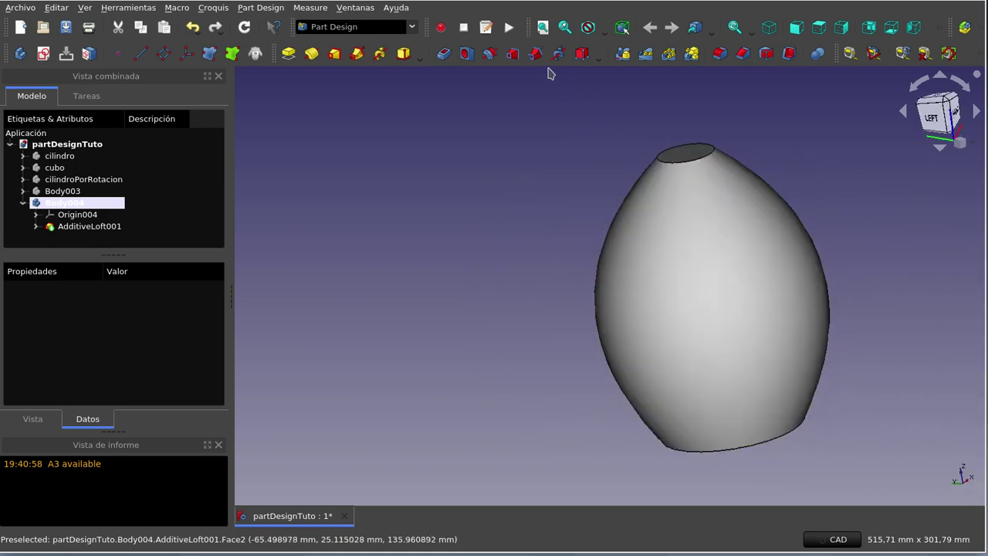
Fit the vase loft in view and activate Body004 from the model tree.
left_click(542, 27)
mouse_move(701, 209)
middle_mouse_down()
mouse_move(749, 342)
mouse_move(698, 311)
mouse_move(549, 257)
mouse_move(552, 176)
mouse_move(674, 188)
mouse_move(700, 238)
mouse_move(708, 234)
middle_mouse_up()
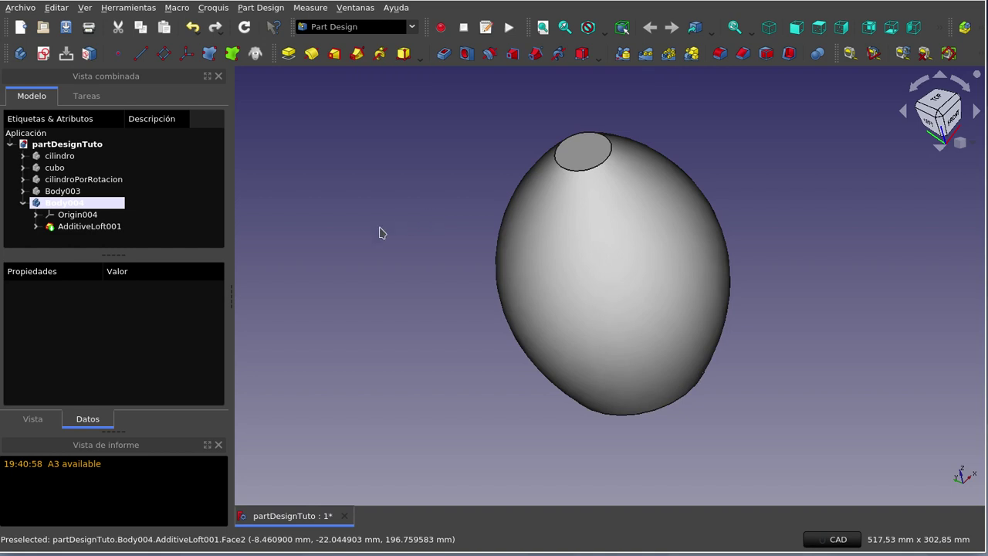
double_click(86, 204)
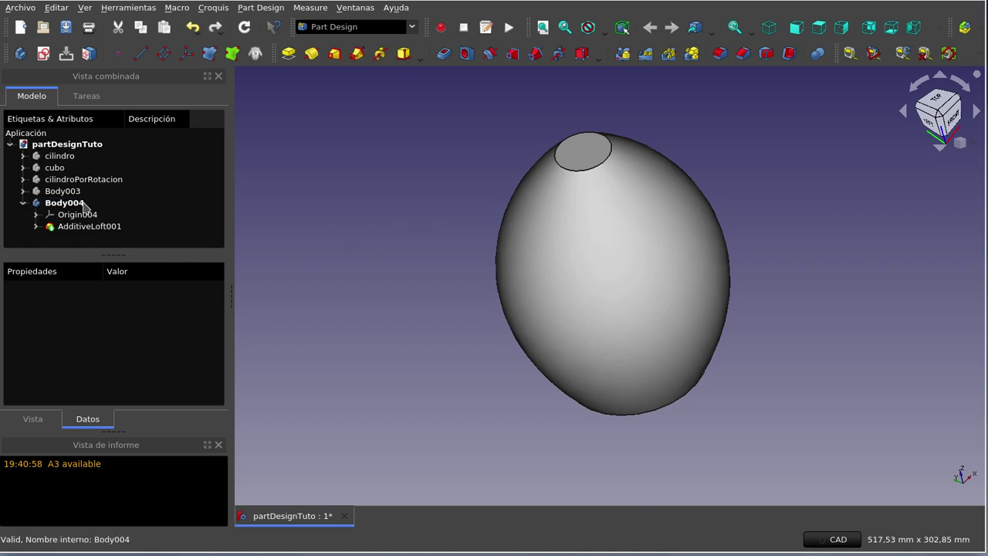
Deactivate and select Body004, then toggle its visibility off.
double_click(85, 205)
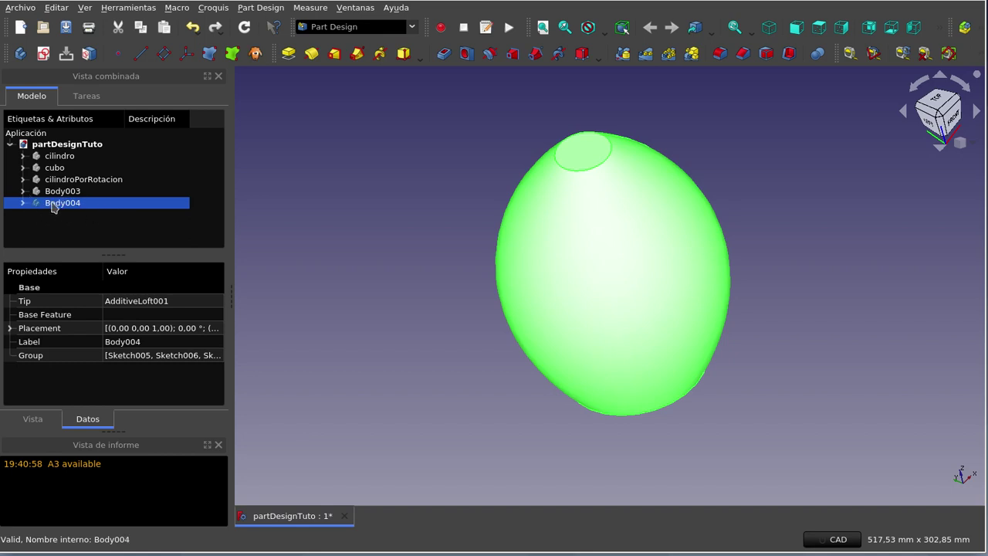
key("space")
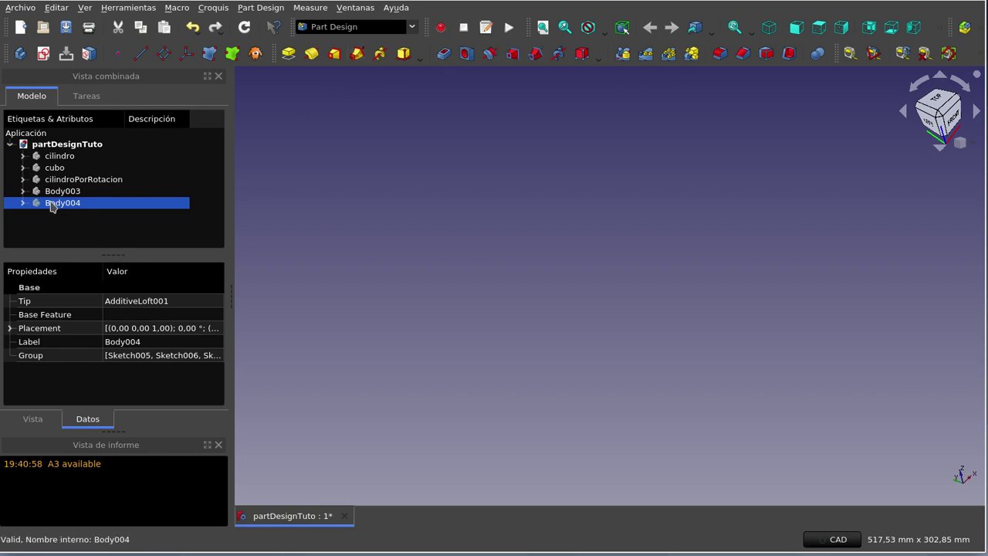
Create a new body and open a sketch on its XY_Plane005.
left_click(21, 54)
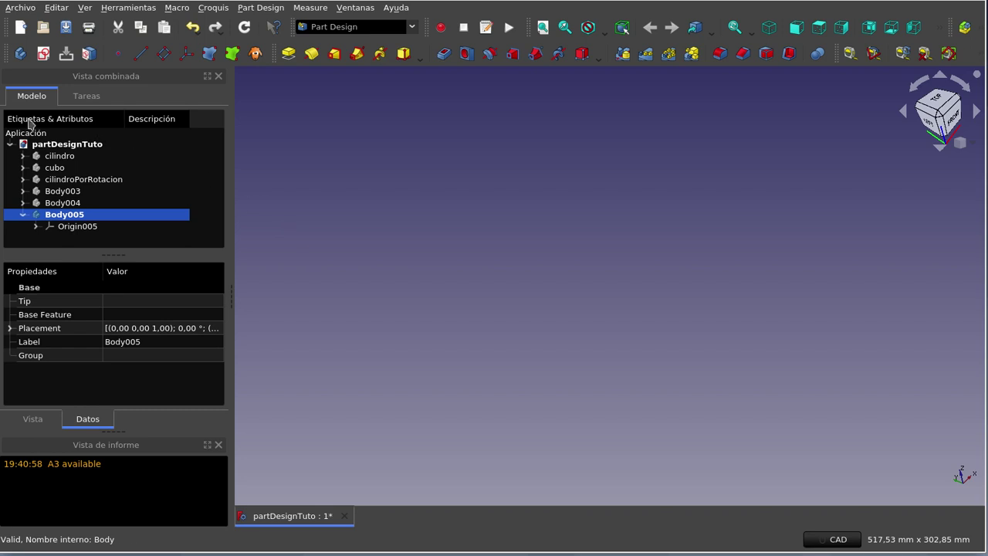
left_click(43, 54)
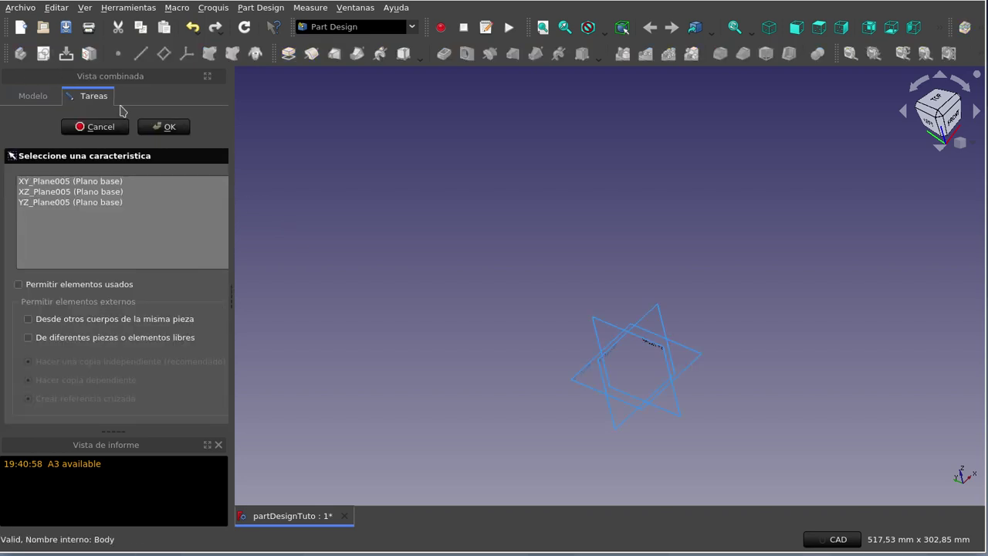
left_click(61, 182)
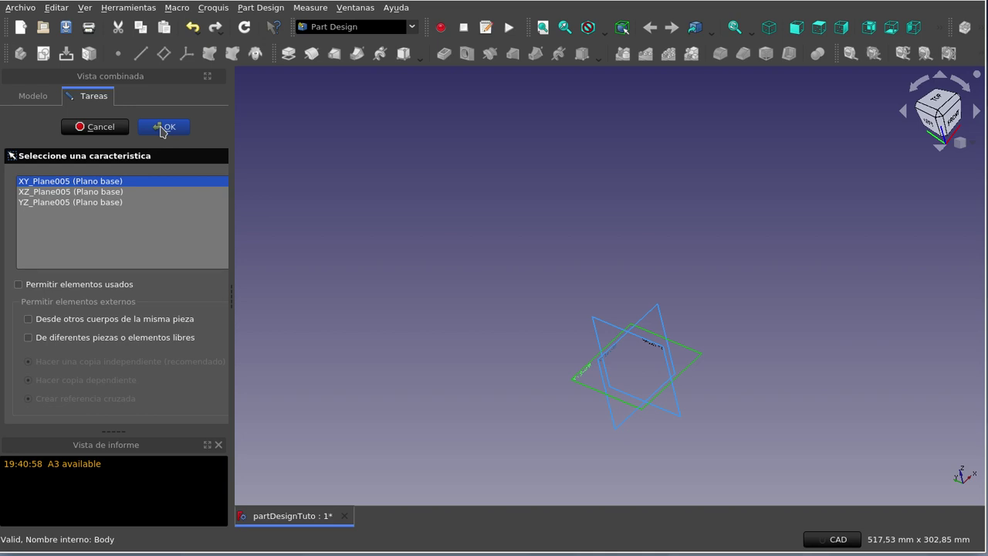
left_click(163, 127)
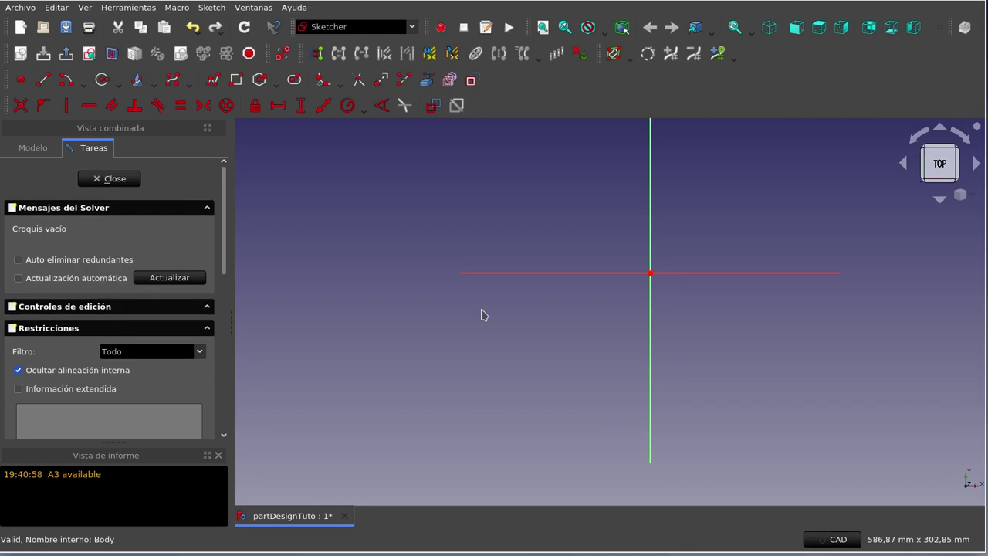
Draw an origin-centred circle, constrain its radius to 50 mm, and close Sketch008.
left_click(345, 106)
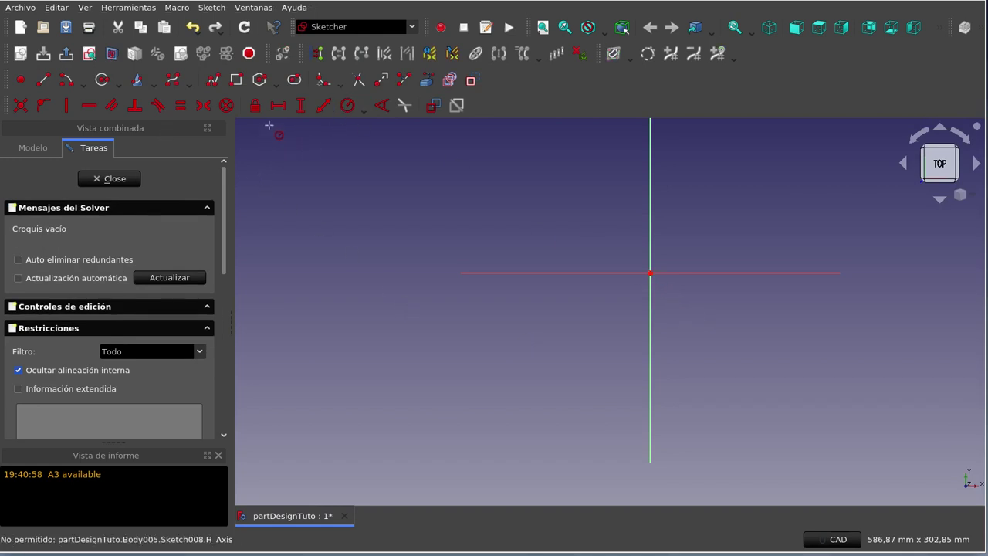
left_click(102, 80)
left_click(651, 272)
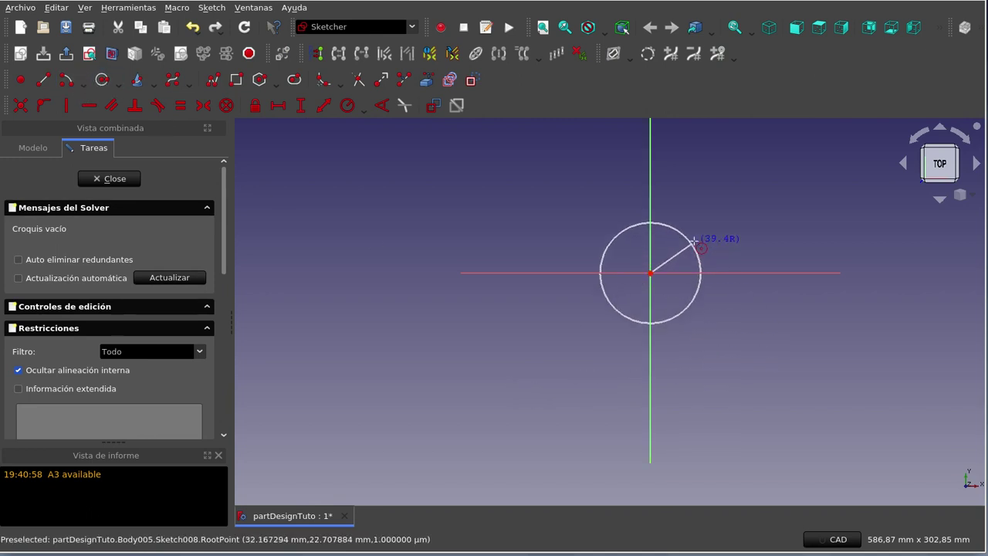
left_click(688, 265)
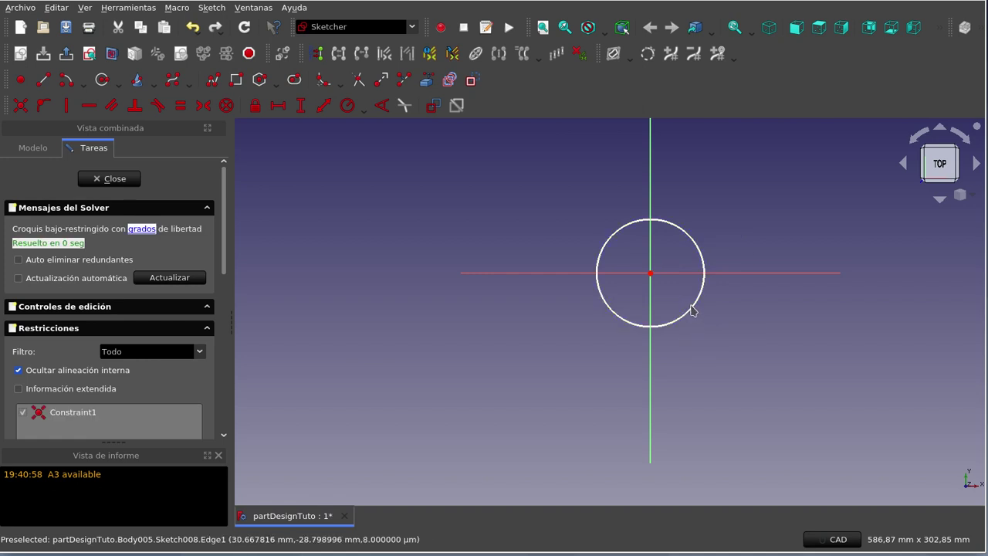
left_click(692, 309)
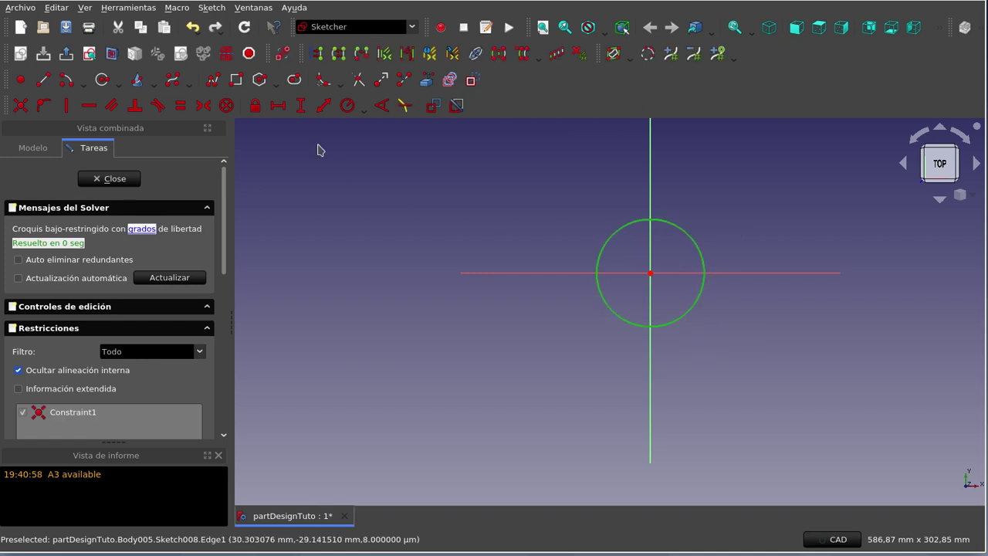
left_click(346, 106)
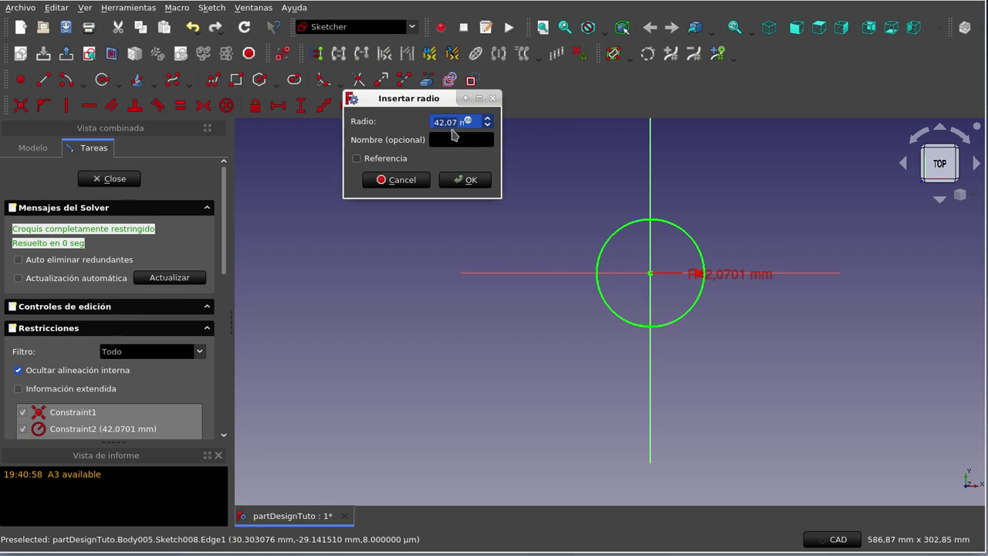
type("50")
left_click(477, 180)
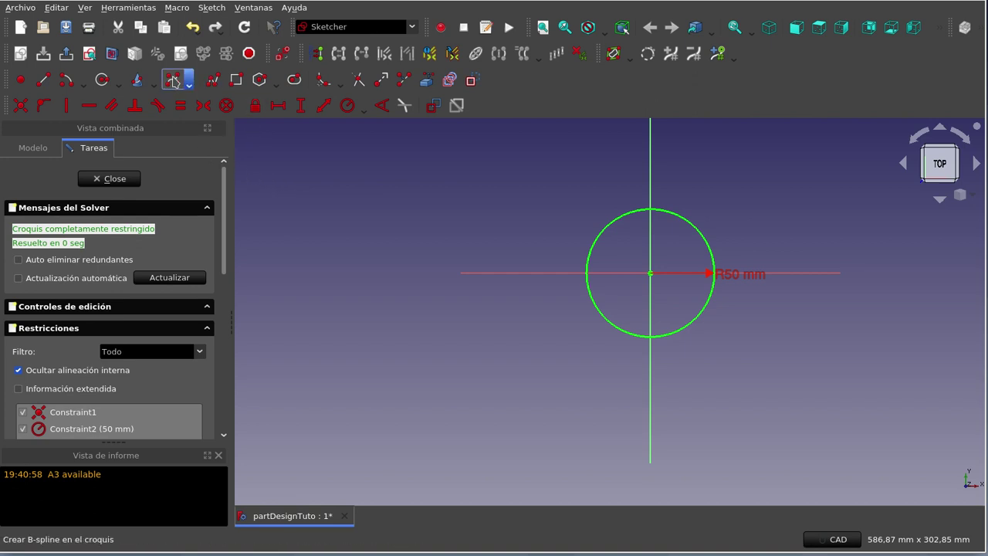
left_click(129, 183)
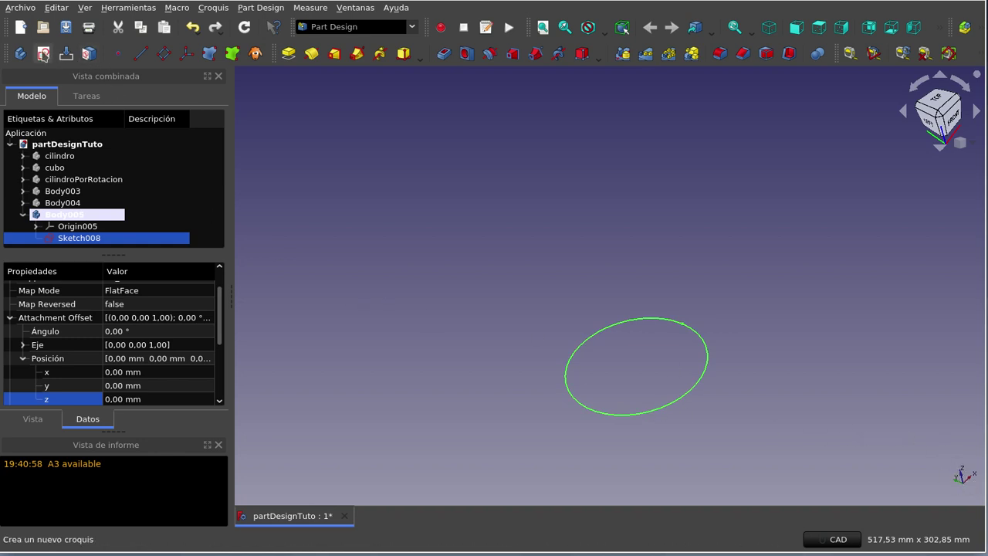
Create a new sketch in Body005 attached to XZ_Plane005.
left_click(43, 54)
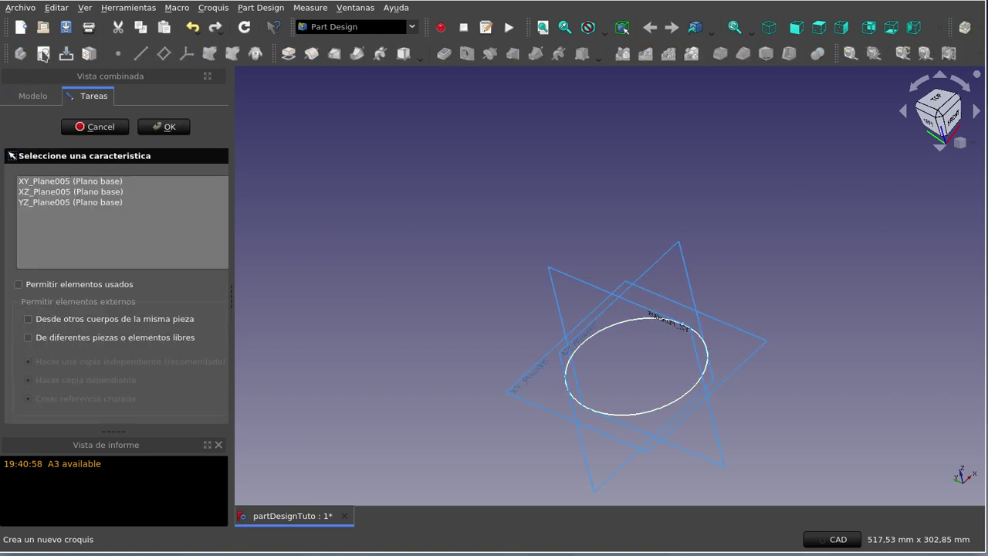
left_click(78, 193)
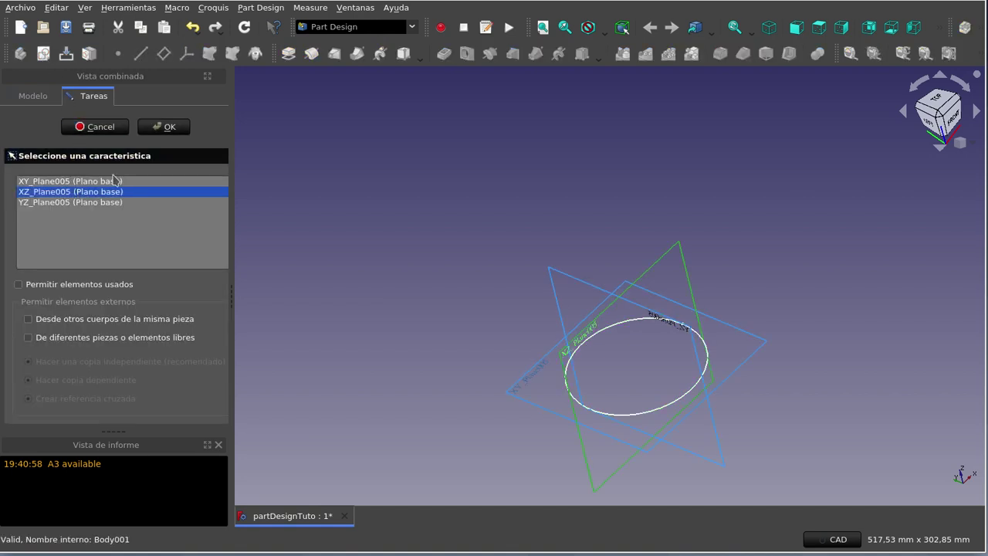
left_click(163, 128)
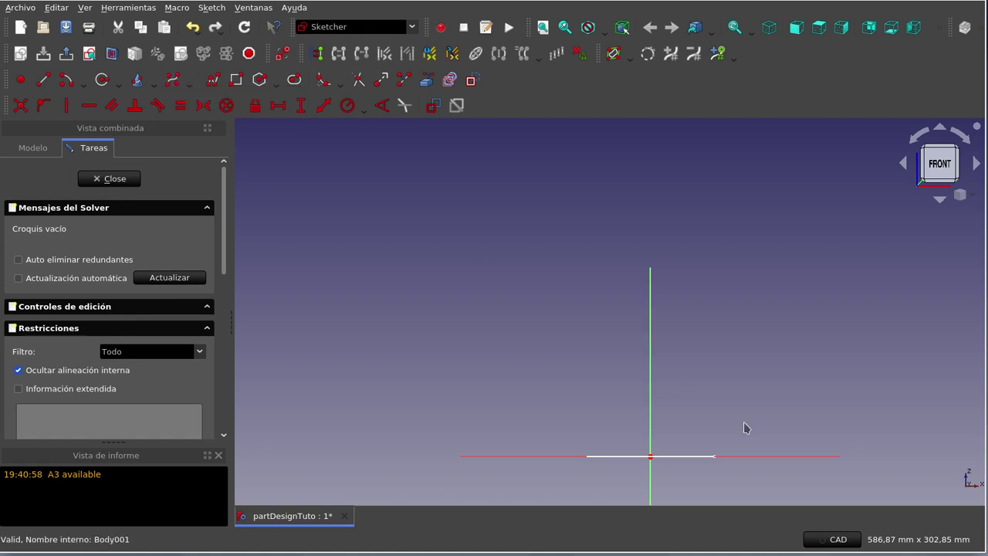
Place B-spline poles from the origin, bulging left, then rising up and out to the upper right.
scroll(746, 425, "down", 2)
scroll(746, 425, "down", 1)
scroll(778, 453, "up", 2)
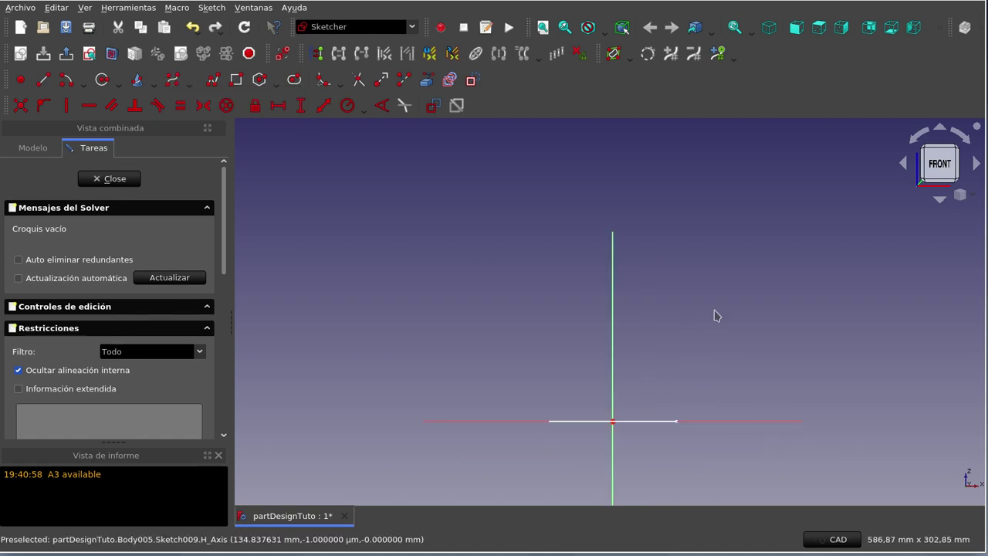
scroll(741, 419, "up", 1)
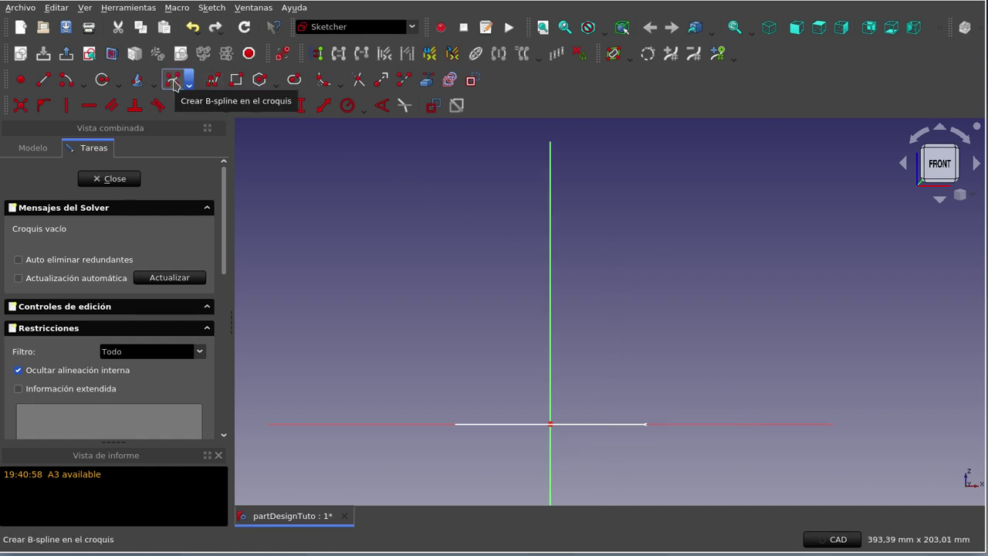
left_click(175, 84)
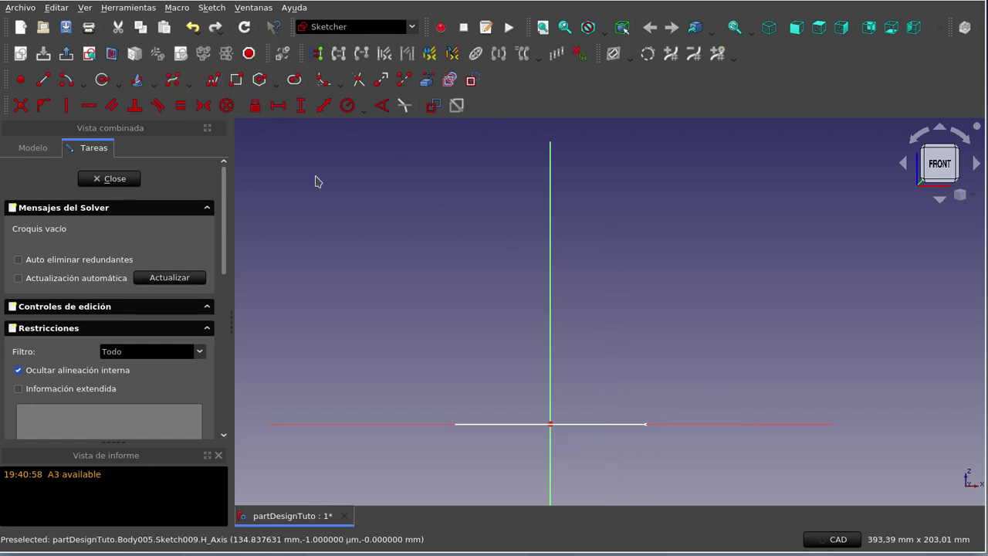
left_click(550, 424)
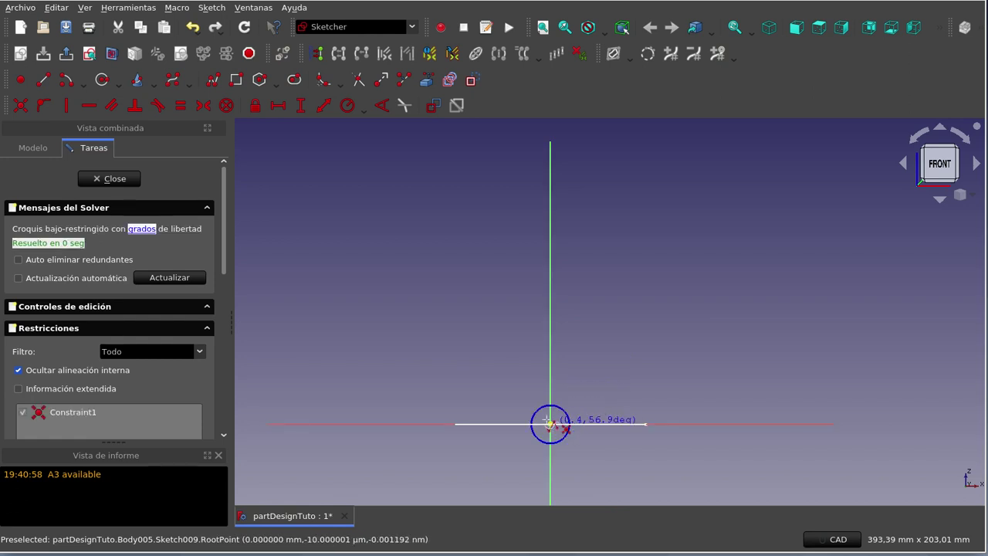
left_click(492, 379)
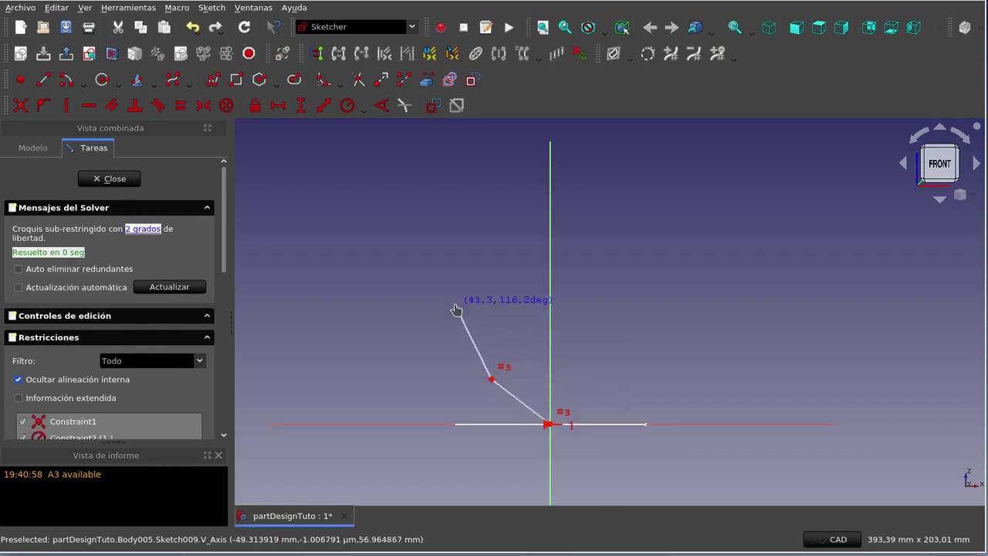
left_click(456, 305)
left_click(502, 207)
left_click(634, 139)
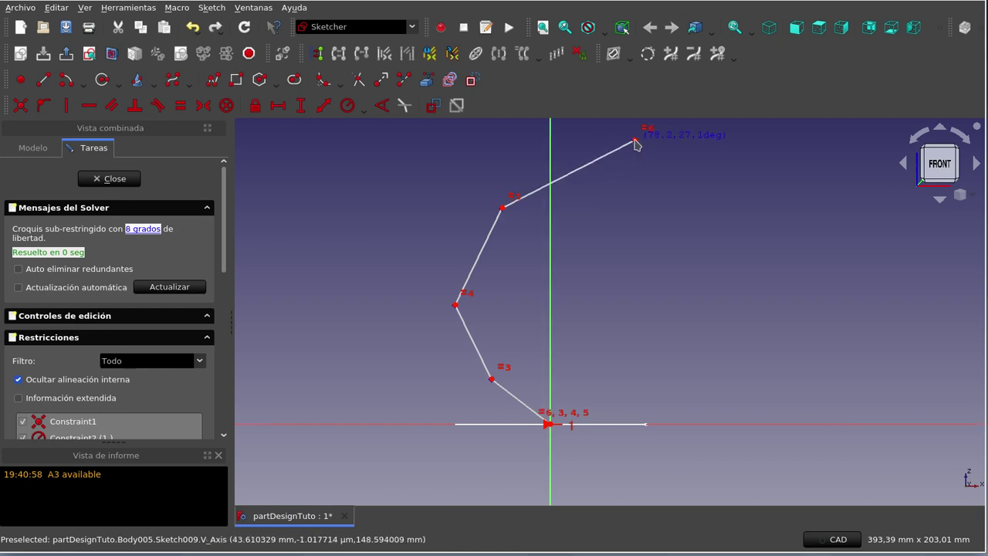
left_click(734, 144)
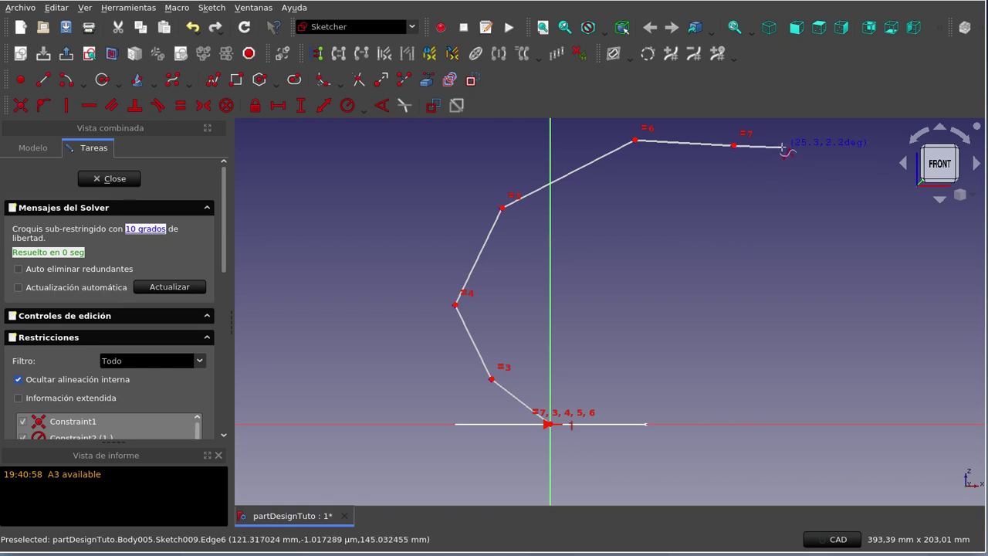
Finish the B-spline as a smooth curve through the placed poles and exit the B-spline tool.
right_click(780, 139)
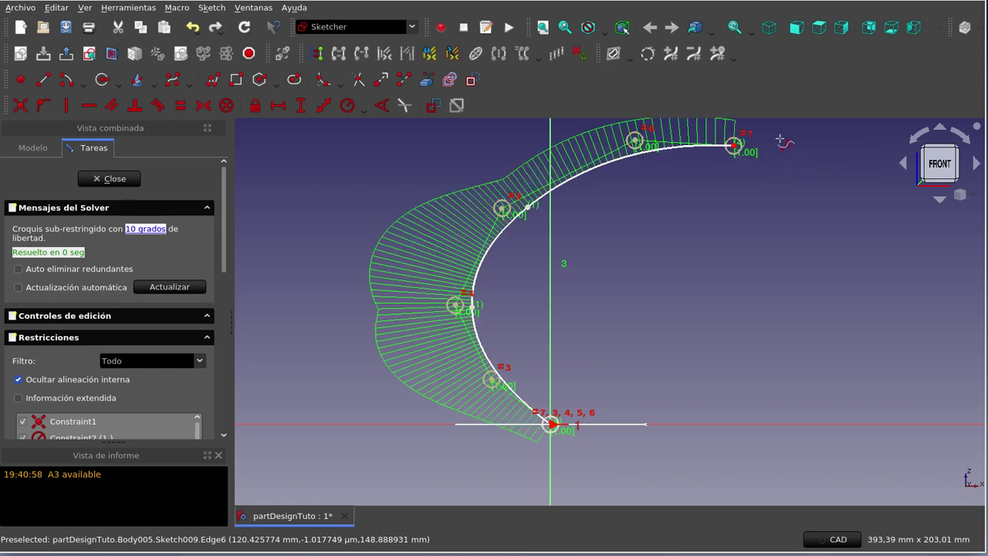
right_click(689, 290)
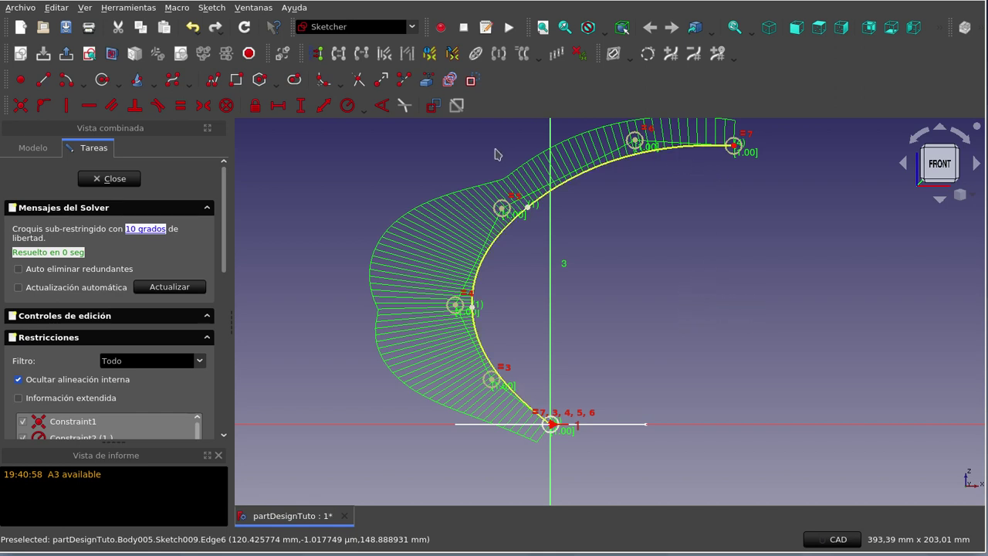